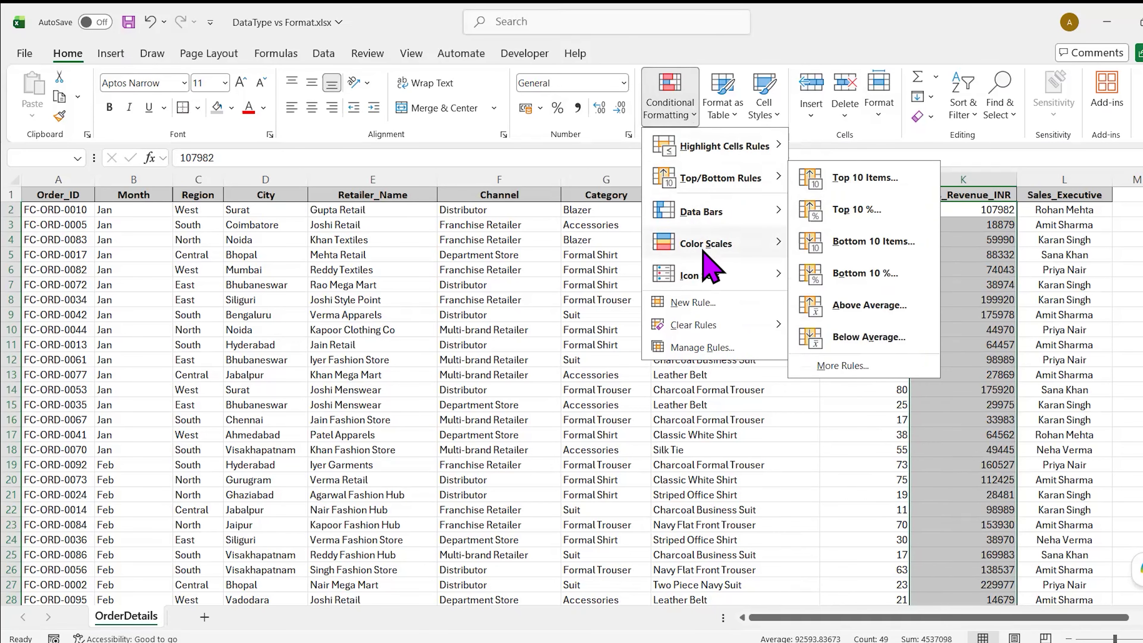
# - Start a Top 10 Items conditional formatting rule on the selected Gross_Revenue_INR values and set the rank count to 5
pyautogui.moveTo(702, 250)
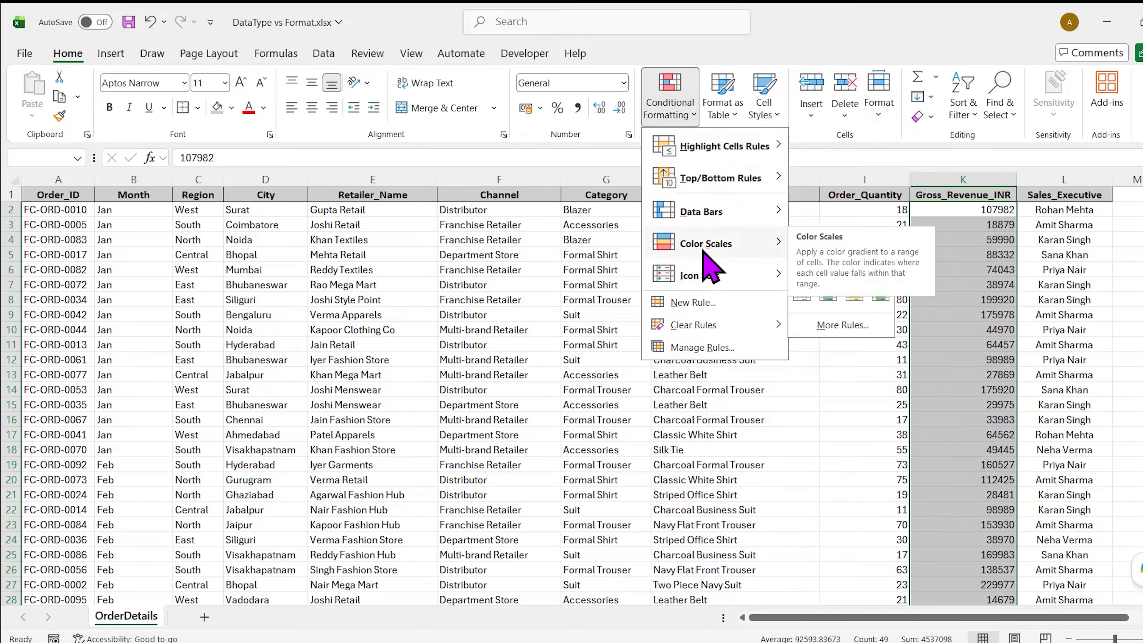
pyautogui.moveTo(712, 180)
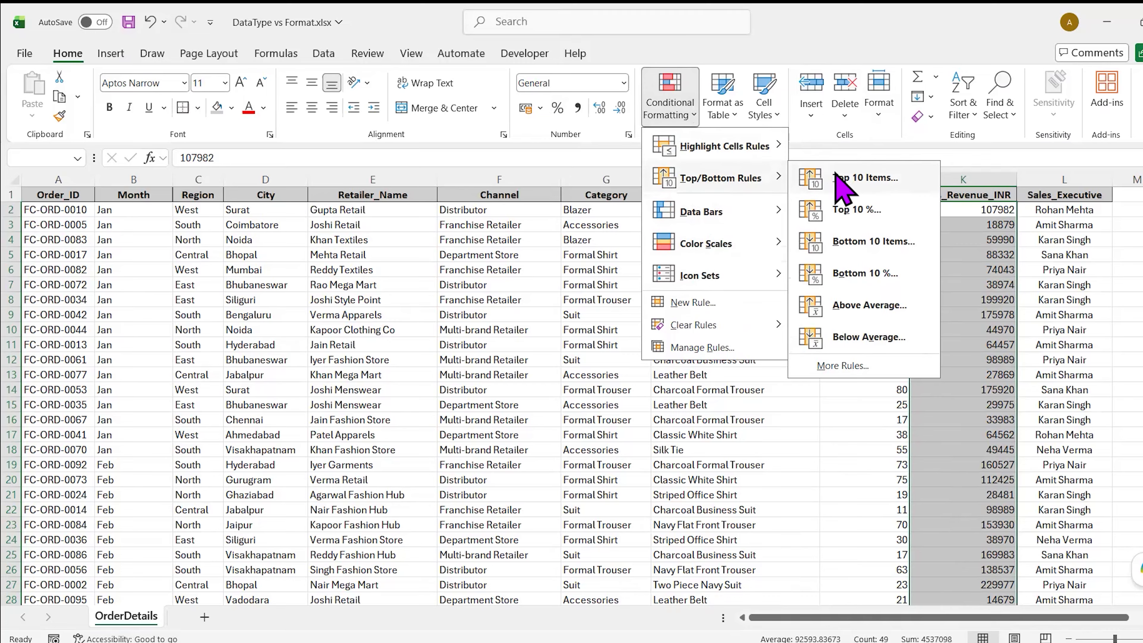
pyautogui.click(843, 182)
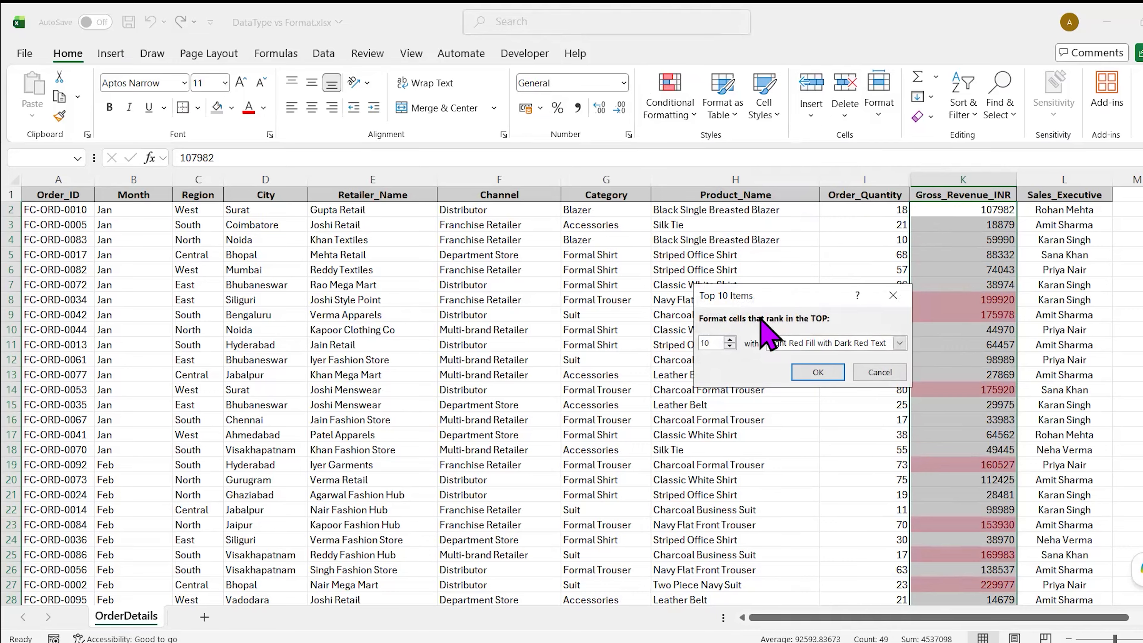
pyautogui.click(730, 346)
pyautogui.click(730, 346)
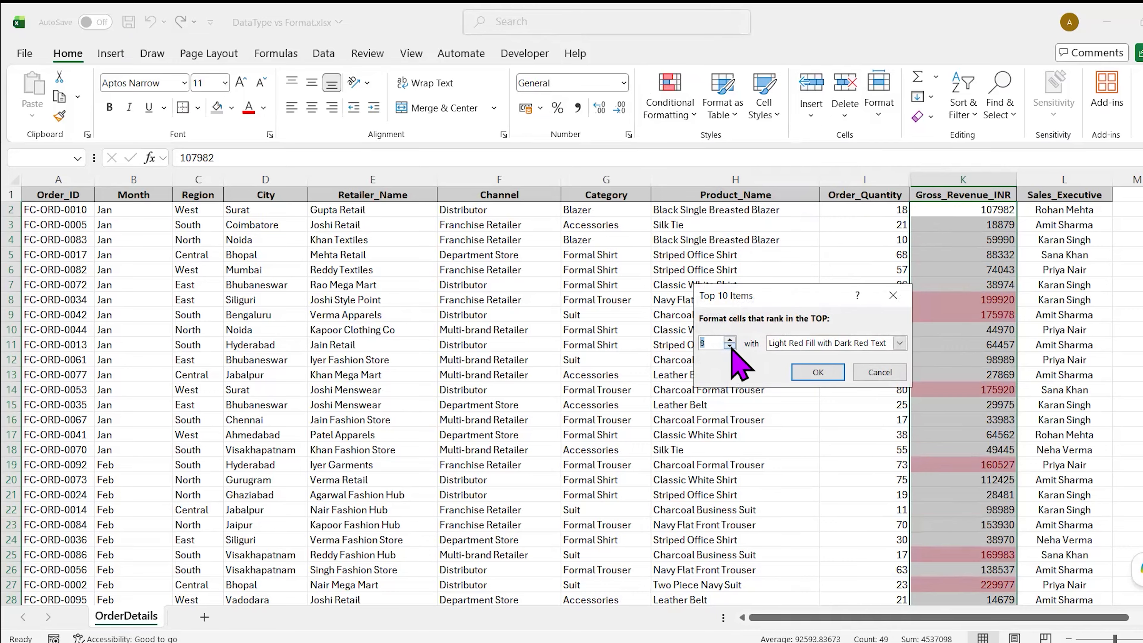
pyautogui.click(730, 346)
pyautogui.click(729, 347)
pyautogui.click(730, 346)
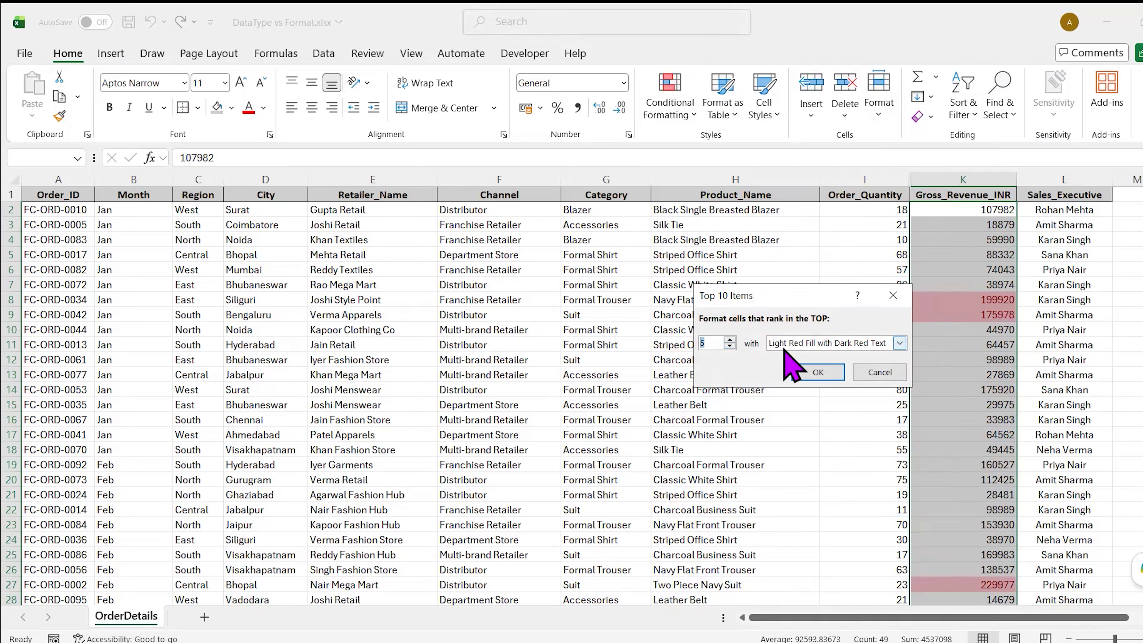
# - Give the top 5 rule a custom format with a light green fill and apply it to the Gross_Revenue_INR values
pyautogui.click(899, 343)
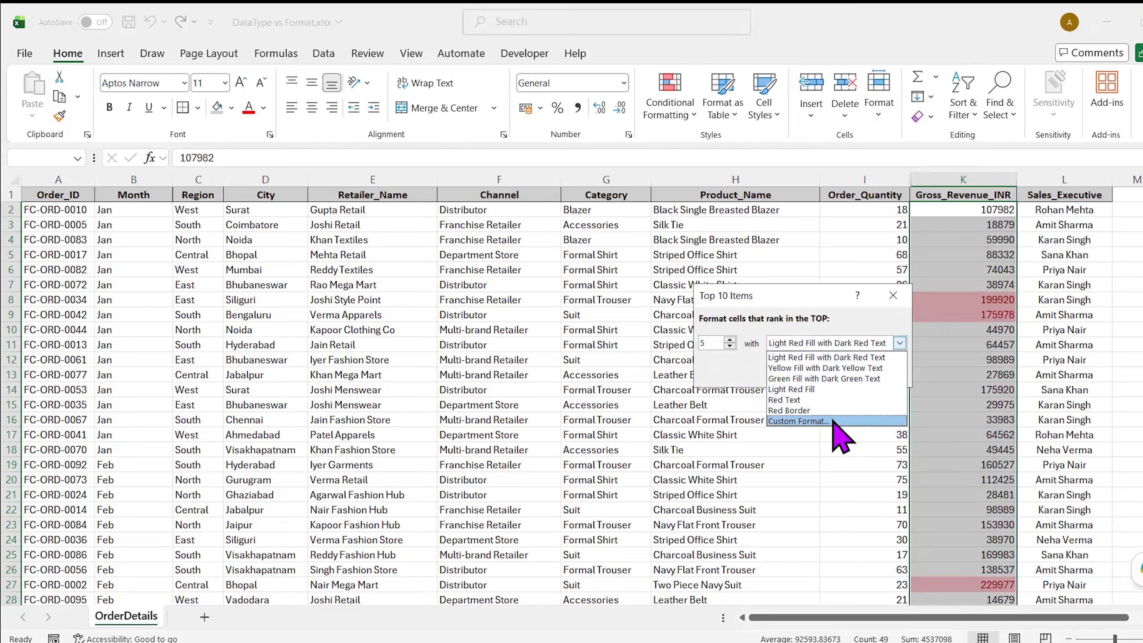
pyautogui.click(819, 421)
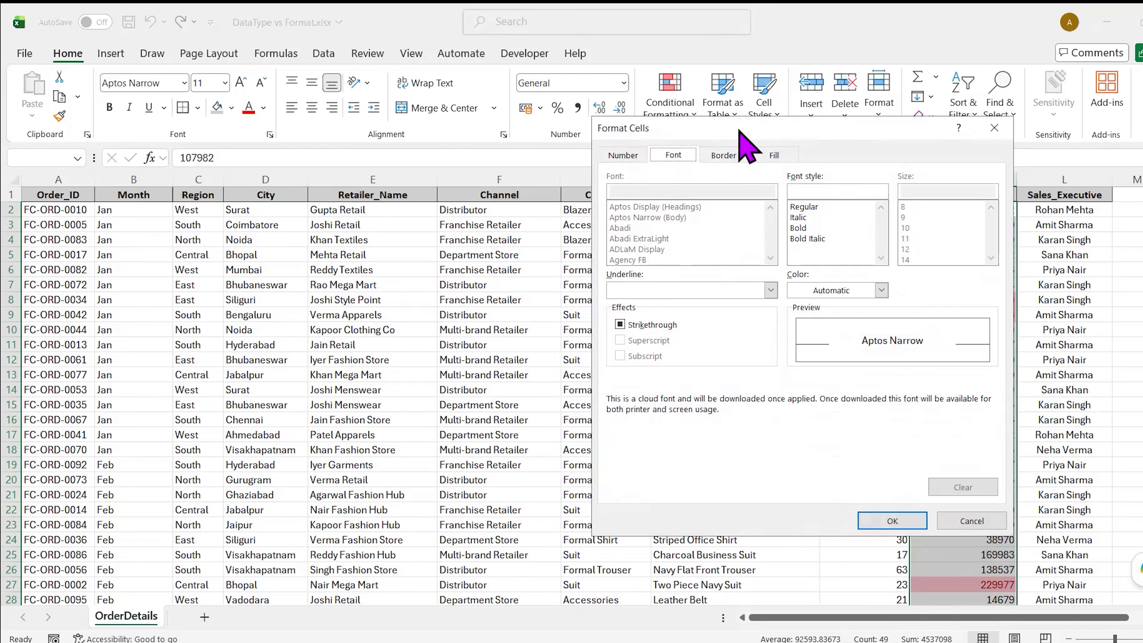
pyautogui.click(774, 156)
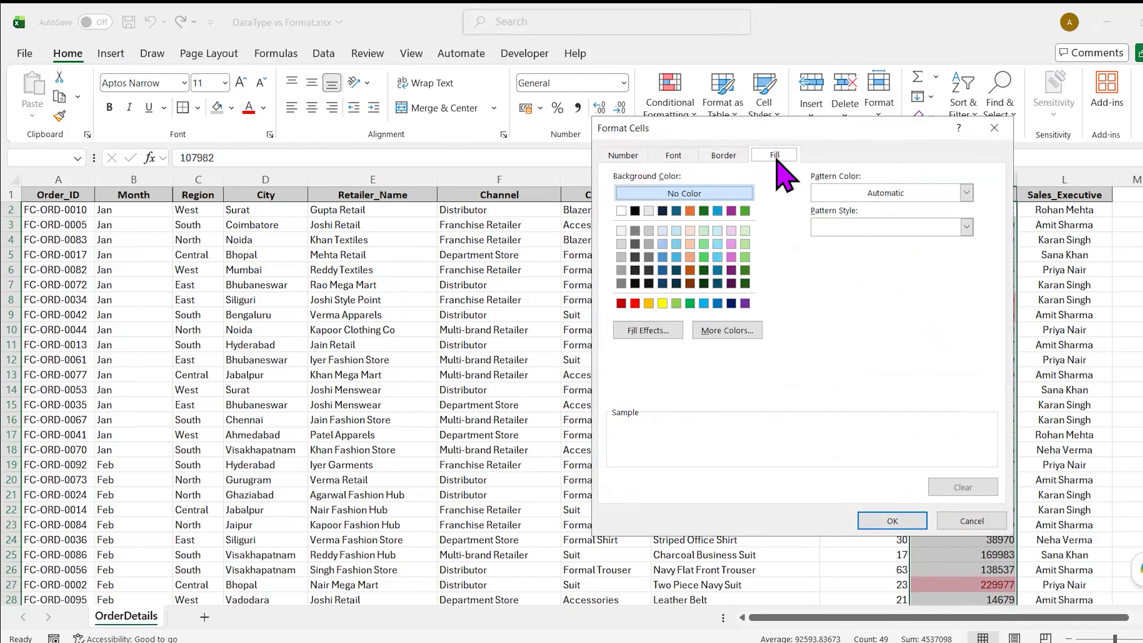
pyautogui.click(704, 258)
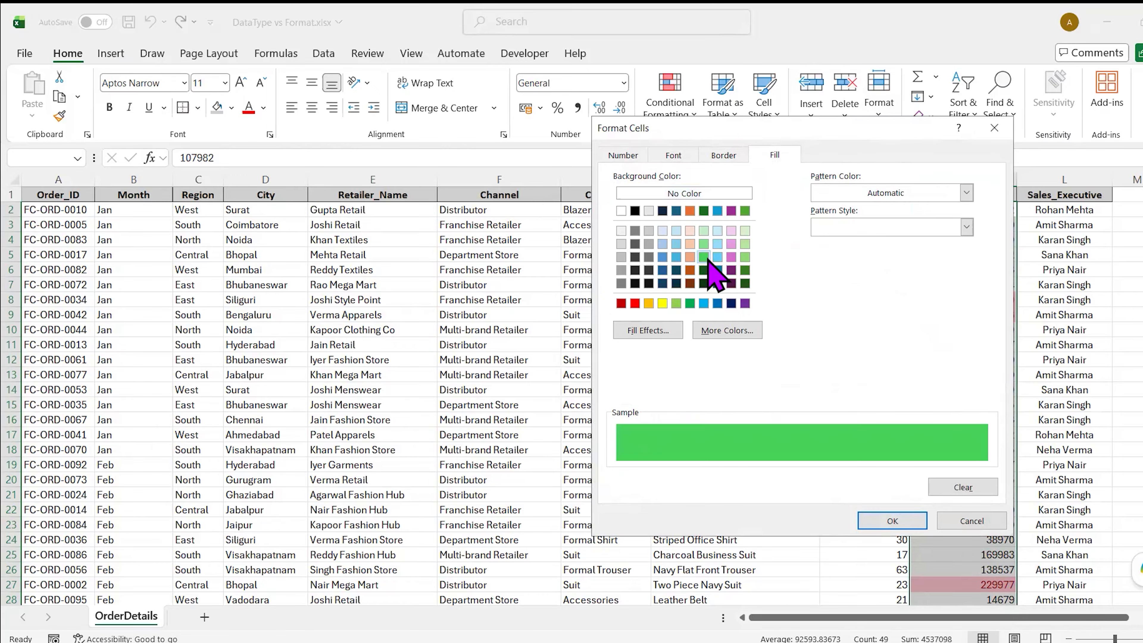
pyautogui.click(704, 244)
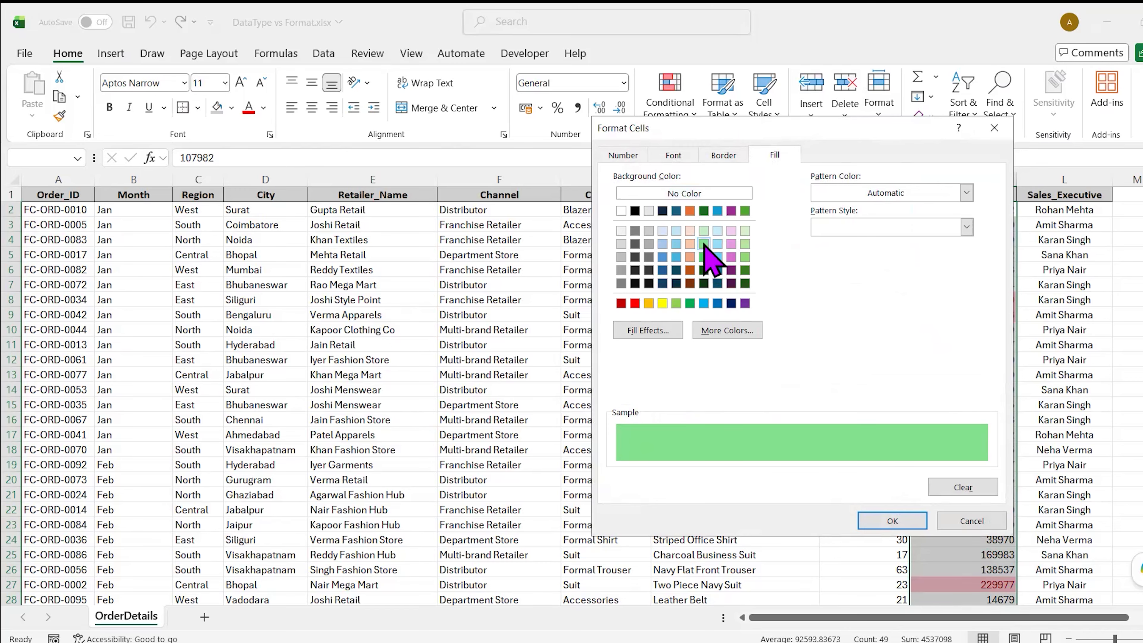
pyautogui.click(890, 521)
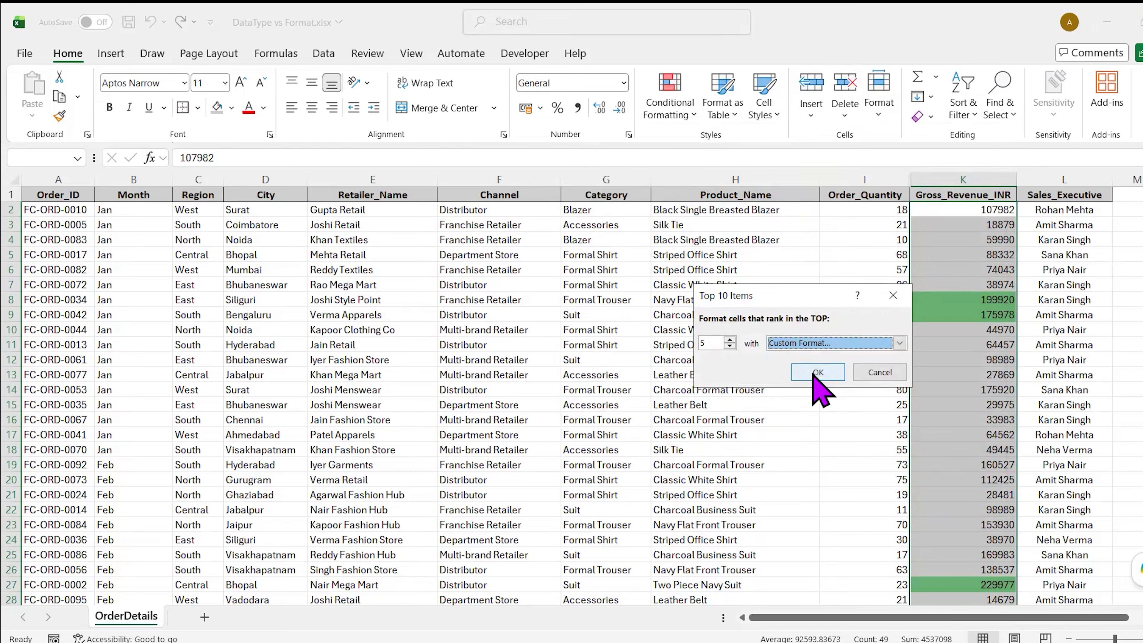
pyautogui.click(813, 373)
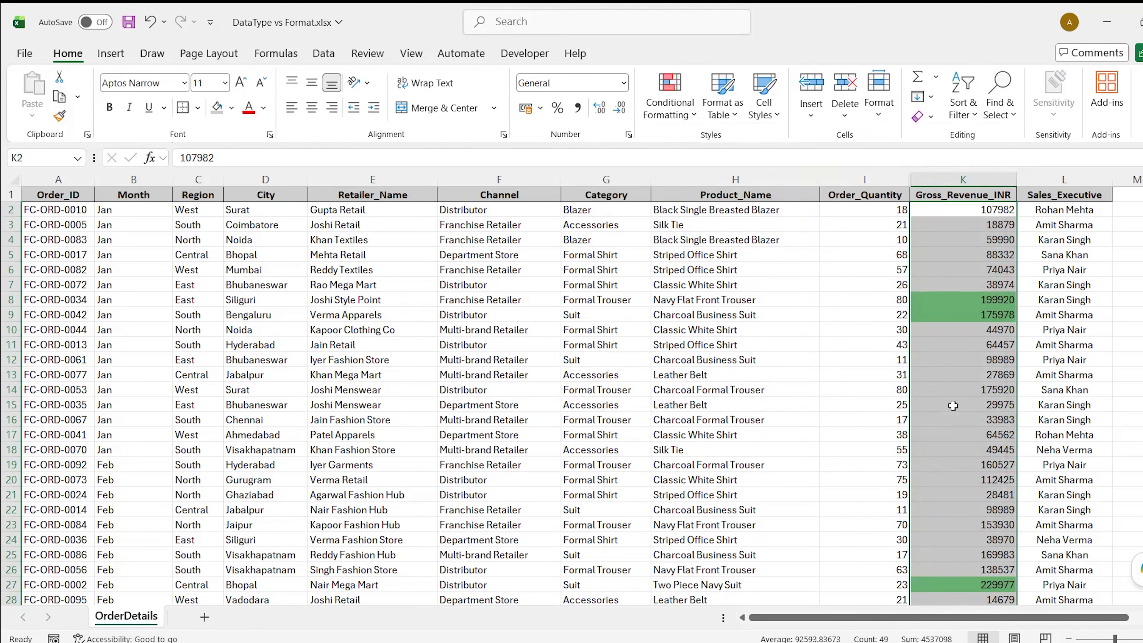
pyautogui.scroll(-9, 571, 395)
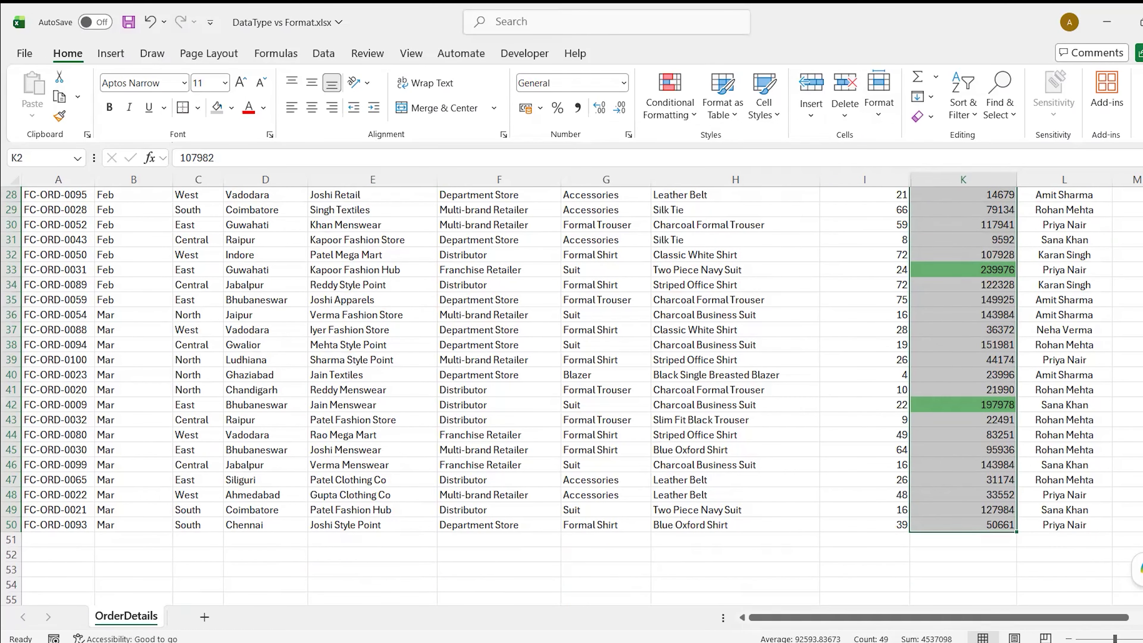
pyautogui.scroll(9, 572, 395)
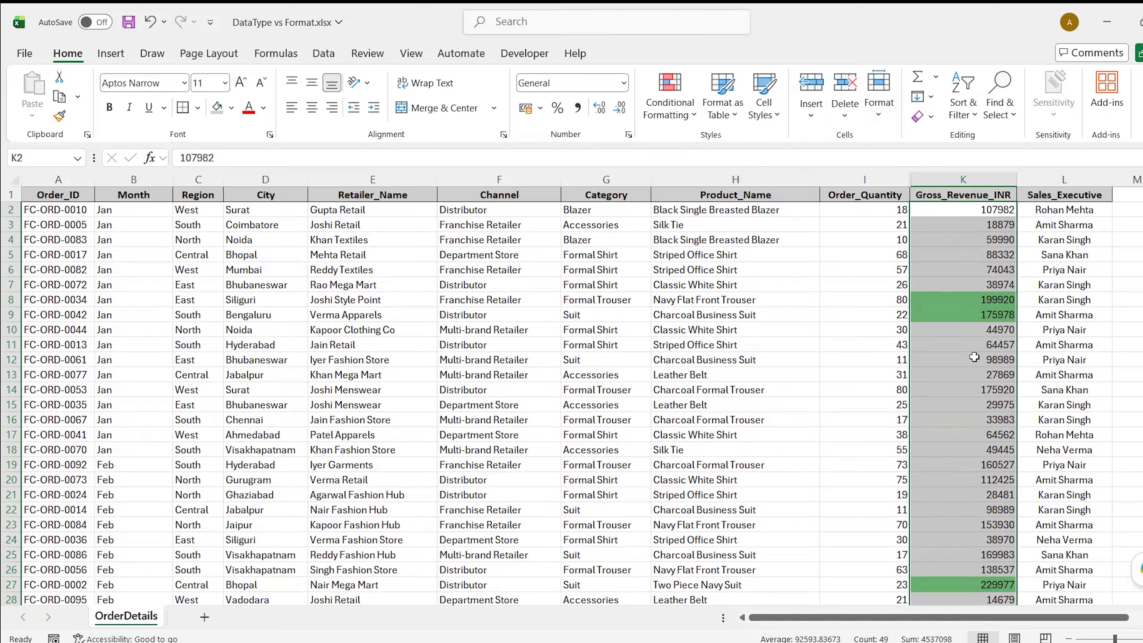
# - Edit the existing conditional formatting rule on Gross_Revenue_INR to highlight the top 3 values and review the column
pyautogui.click(694, 123)
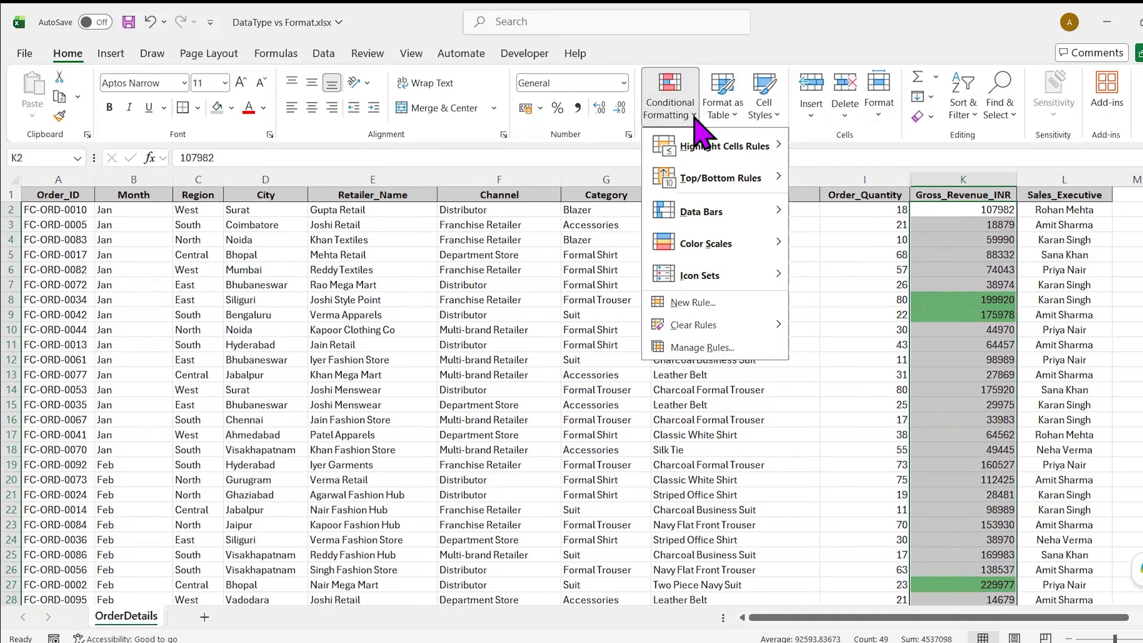
pyautogui.moveTo(715, 185)
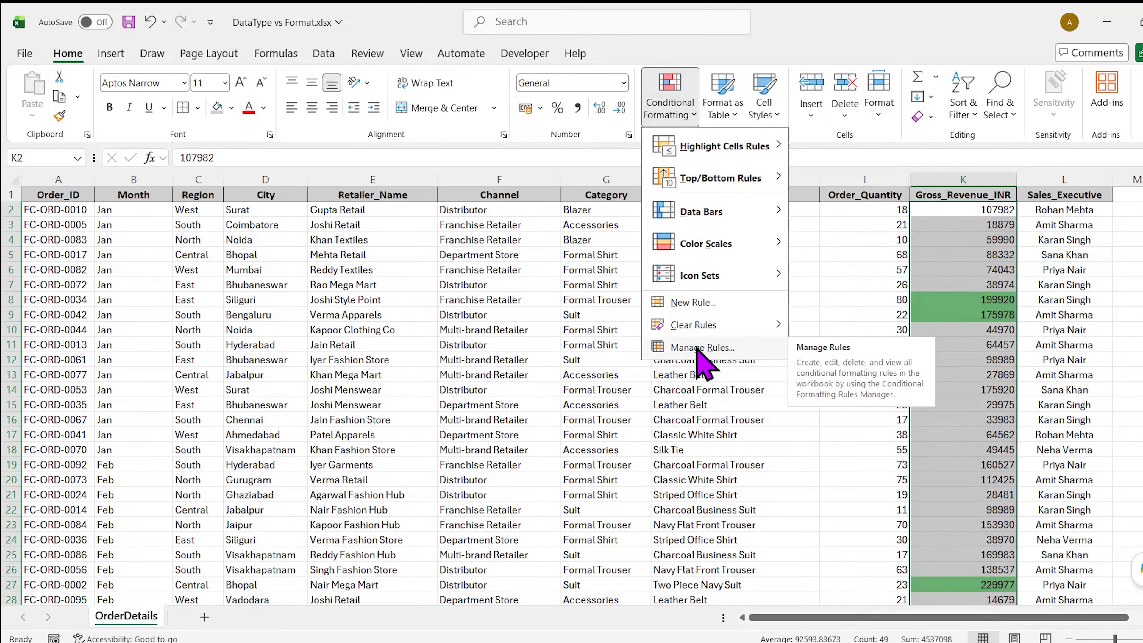
pyautogui.click(701, 347)
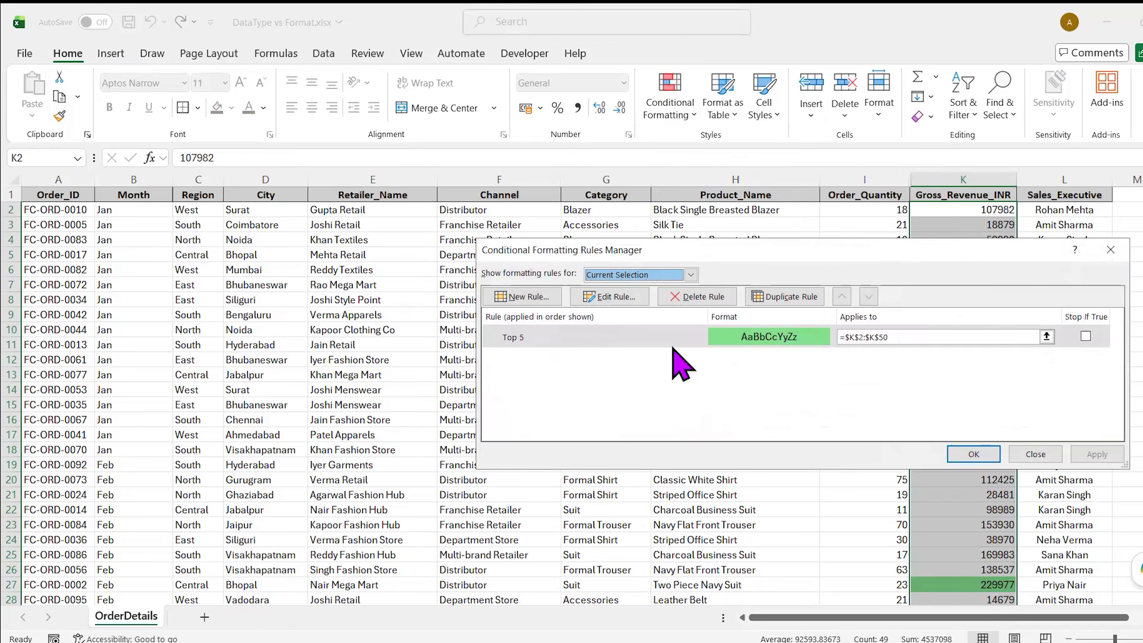
pyautogui.click(583, 342)
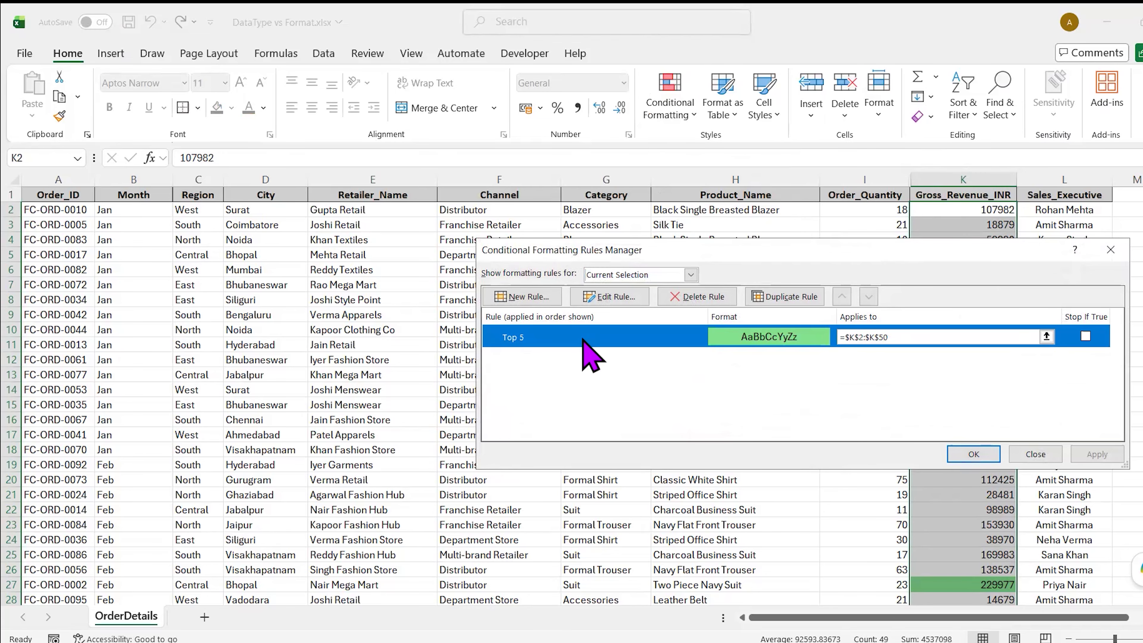
pyautogui.click(611, 297)
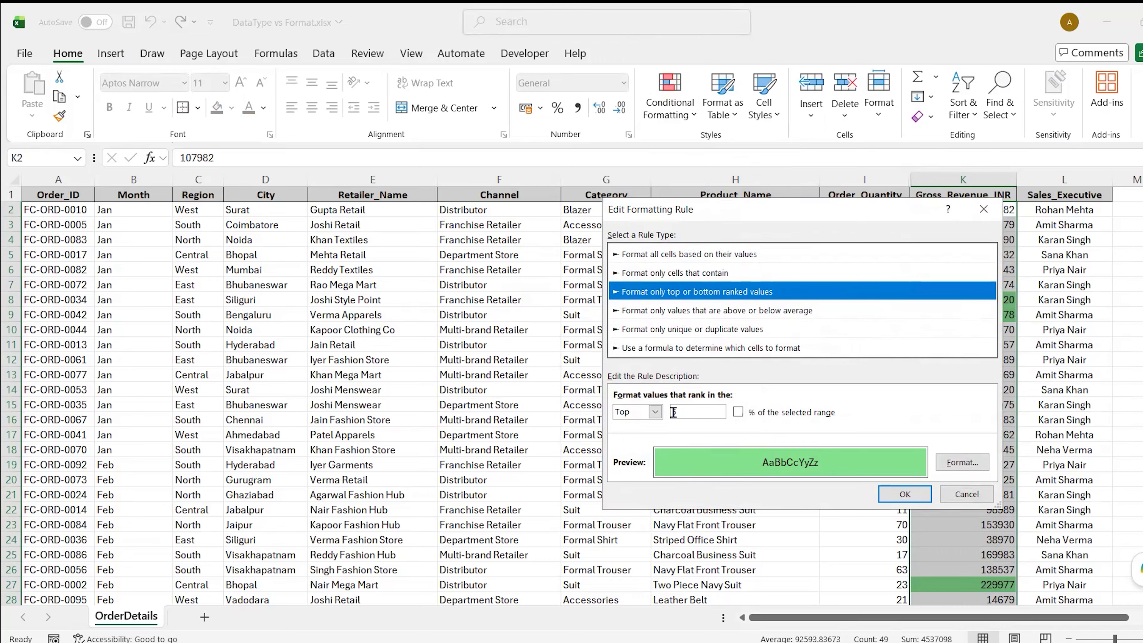
pyautogui.click(694, 412)
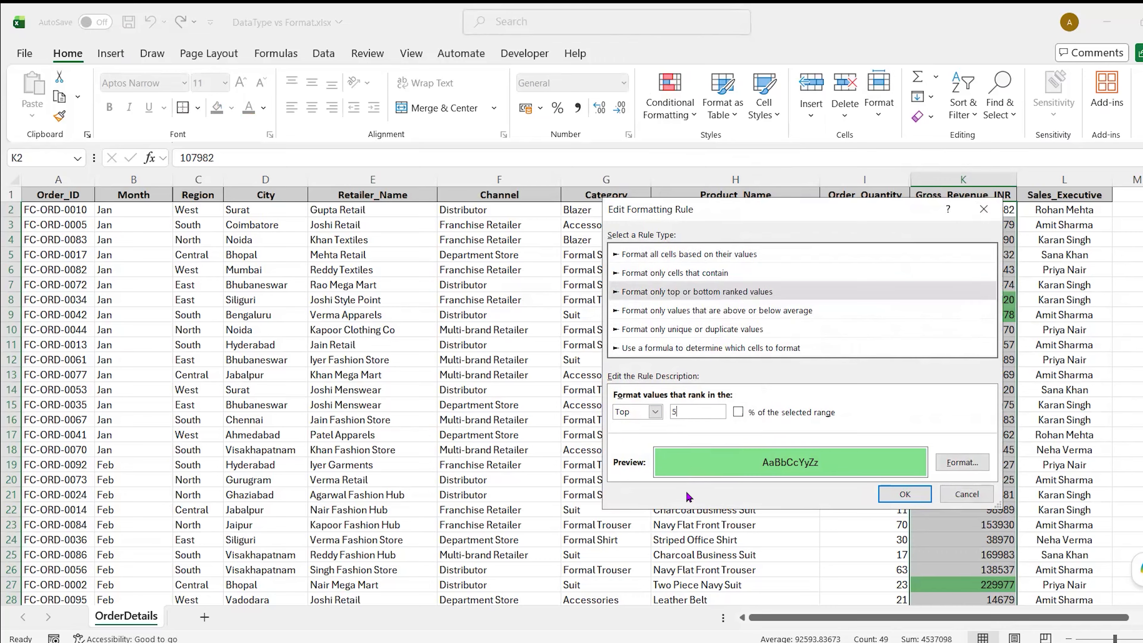
pyautogui.press('BackSpace')
pyautogui.write('3')
pyautogui.click(895, 494)
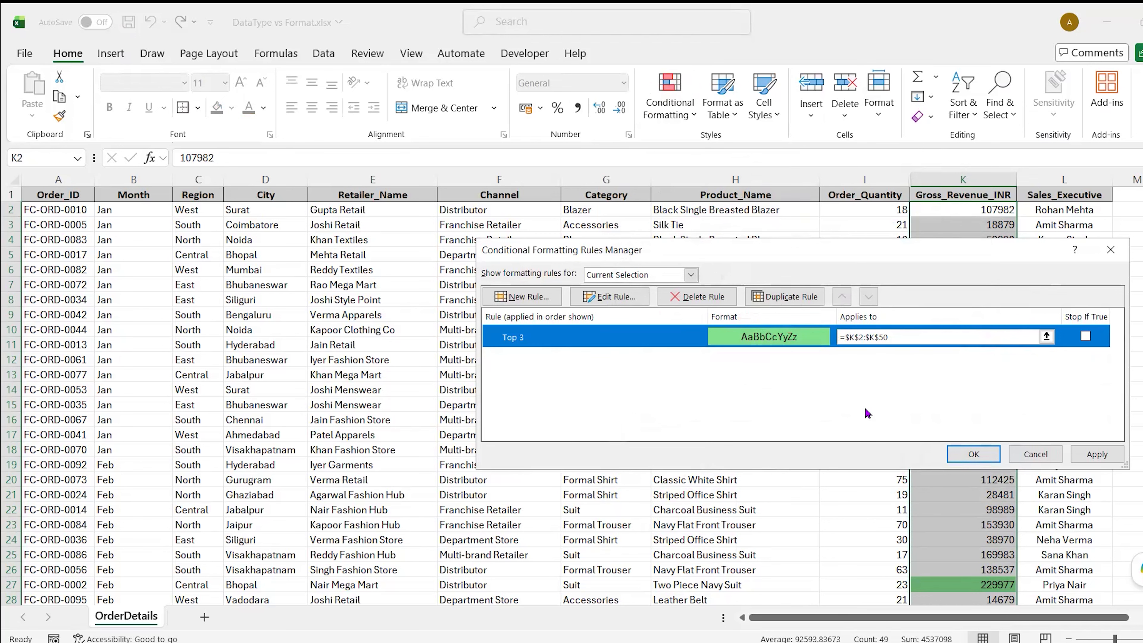
pyautogui.click(976, 454)
pyautogui.scroll(-4, 977, 455)
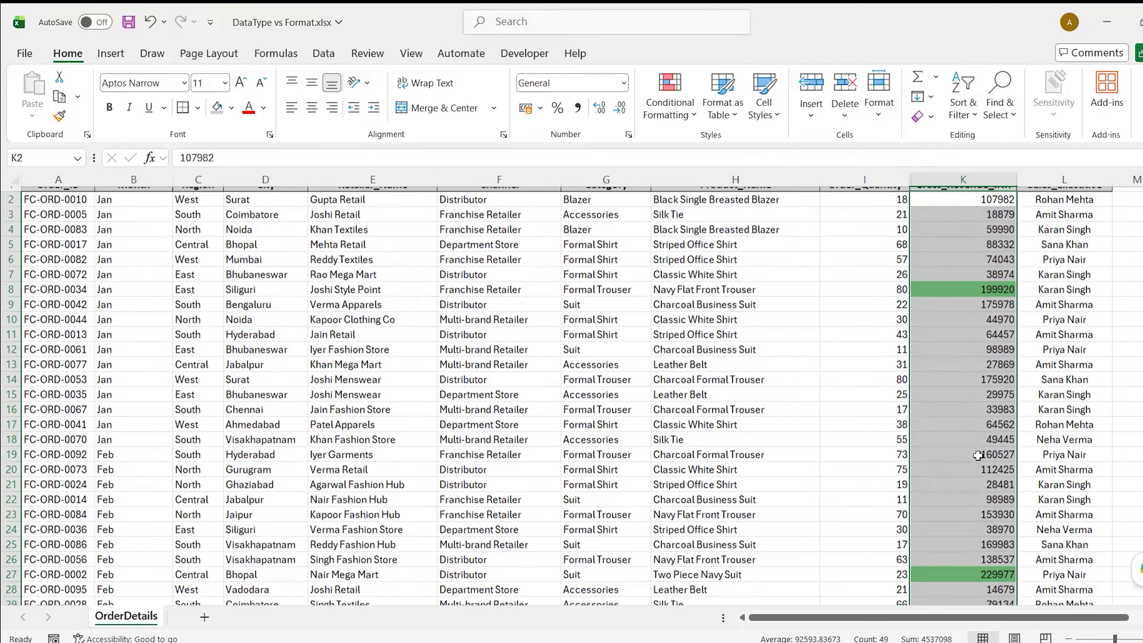
pyautogui.scroll(-4, 978, 456)
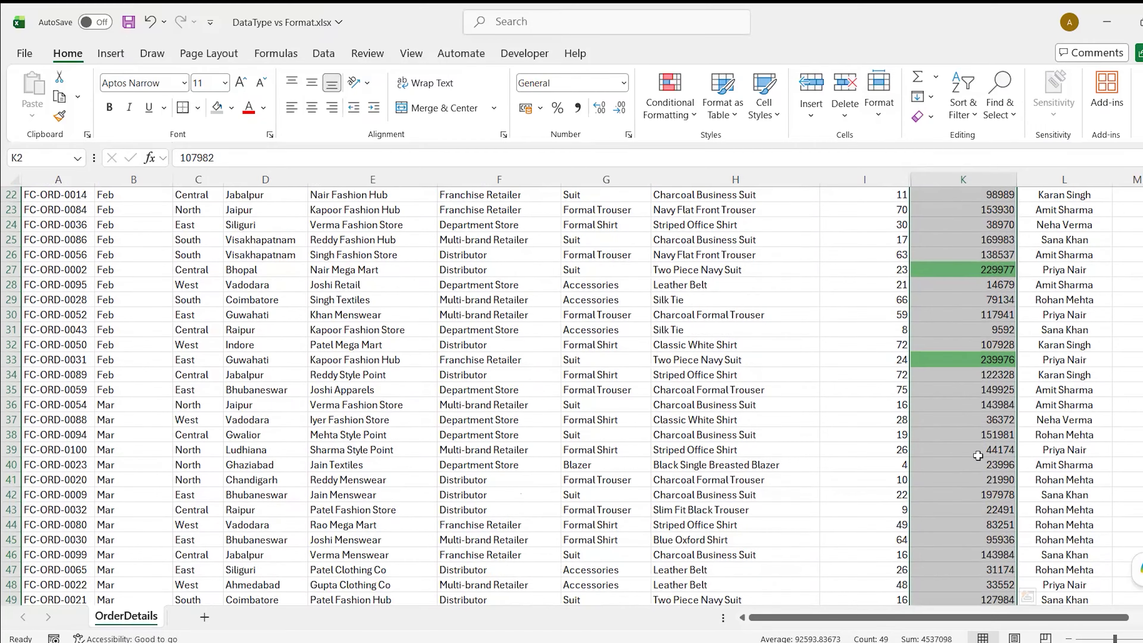
pyautogui.scroll(5, 977, 456)
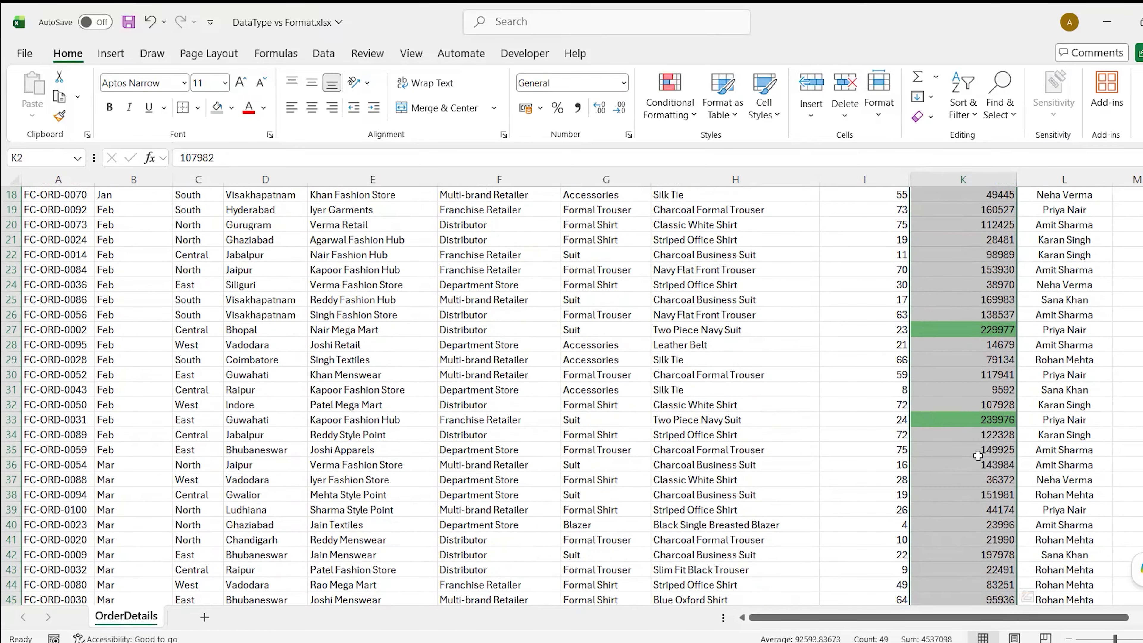
pyautogui.click(977, 456)
pyautogui.scroll(3, 977, 456)
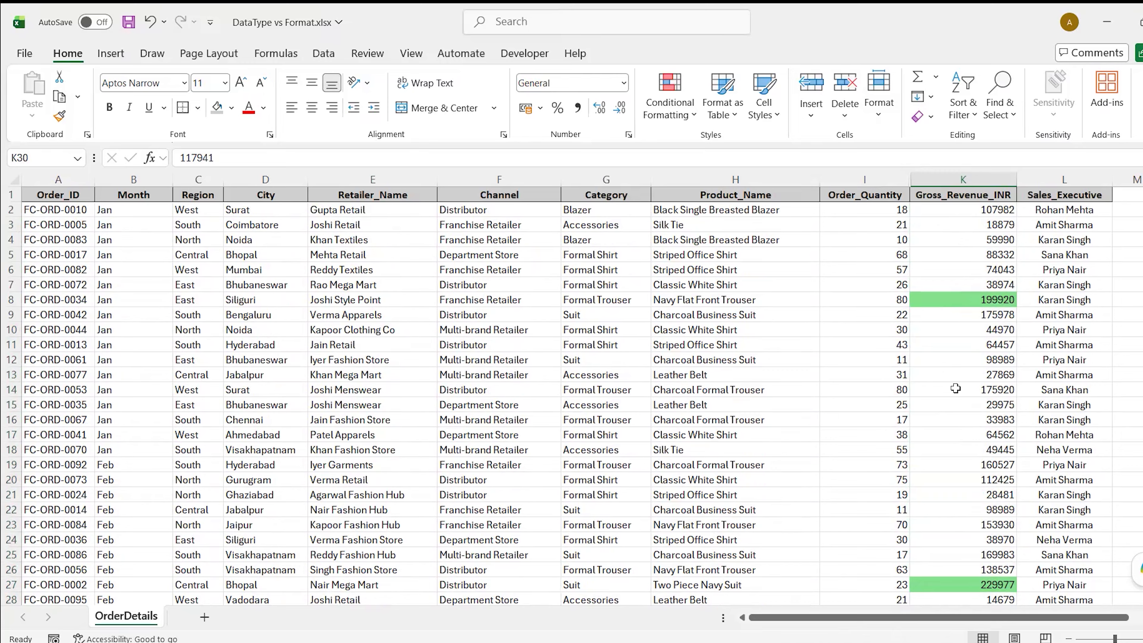
# - Clear the conditional formatting rules from the Gross_Revenue_INR cells K2 to K50 only
pyautogui.click(949, 208)
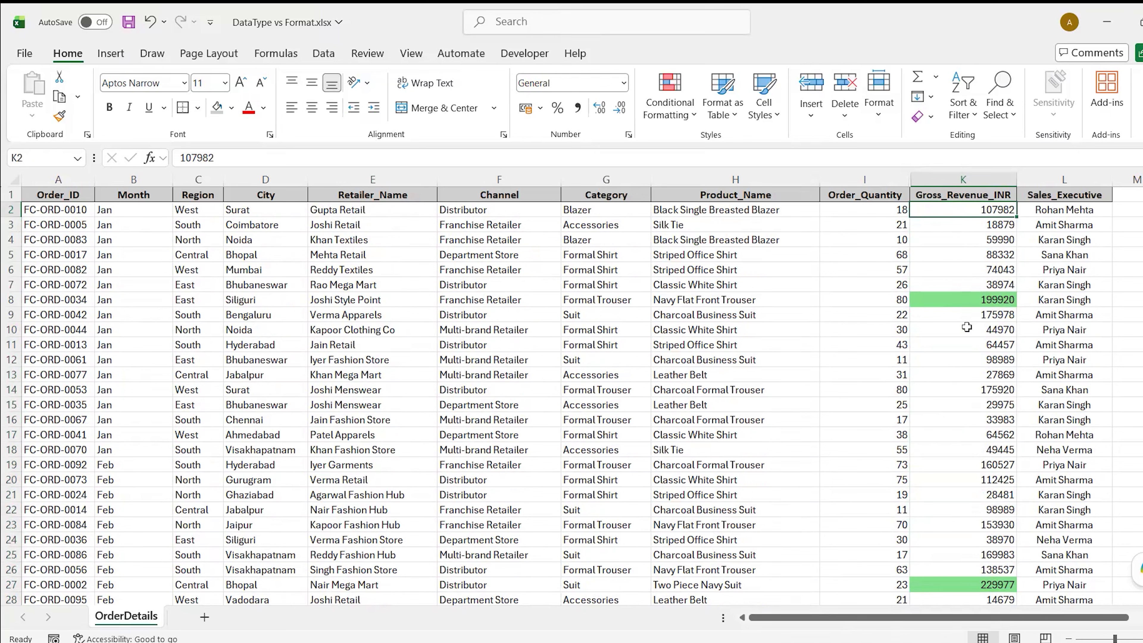
pyautogui.hotkey('ctrl', 'shift', 'Down')
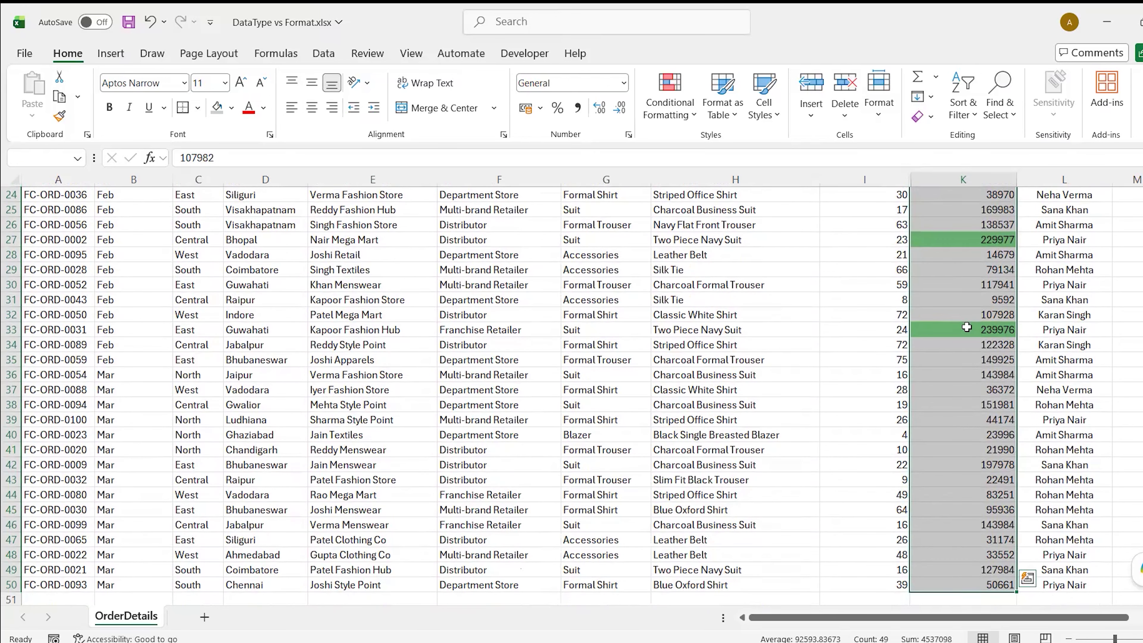
pyautogui.click(694, 120)
pyautogui.moveTo(684, 325)
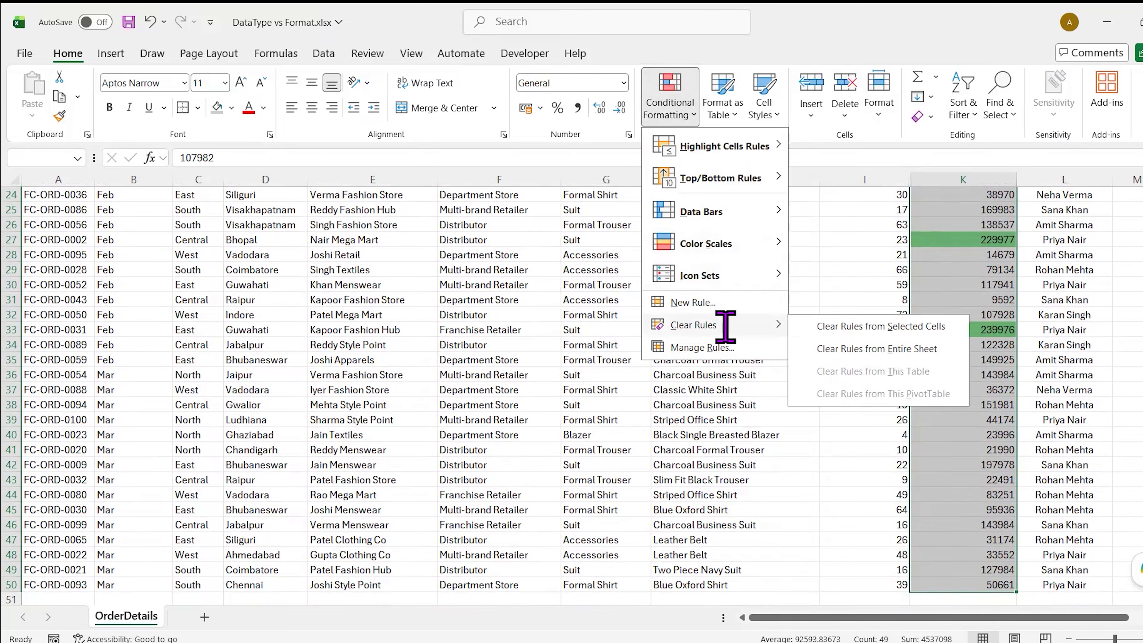
pyautogui.click(880, 326)
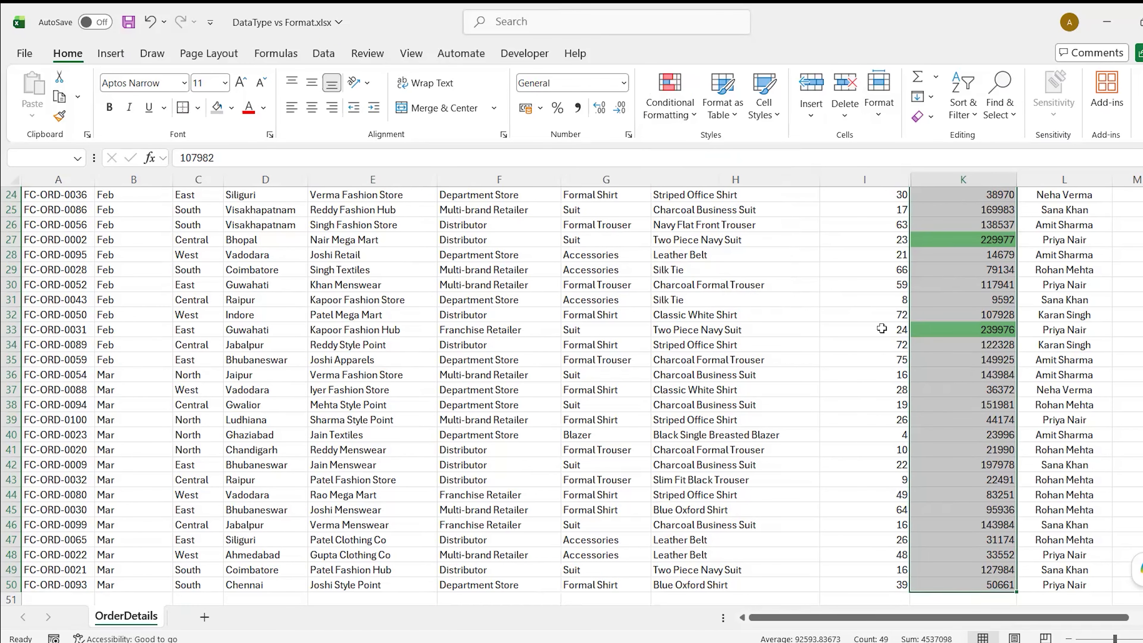
pyautogui.scroll(4, 967, 299)
pyautogui.click(967, 300)
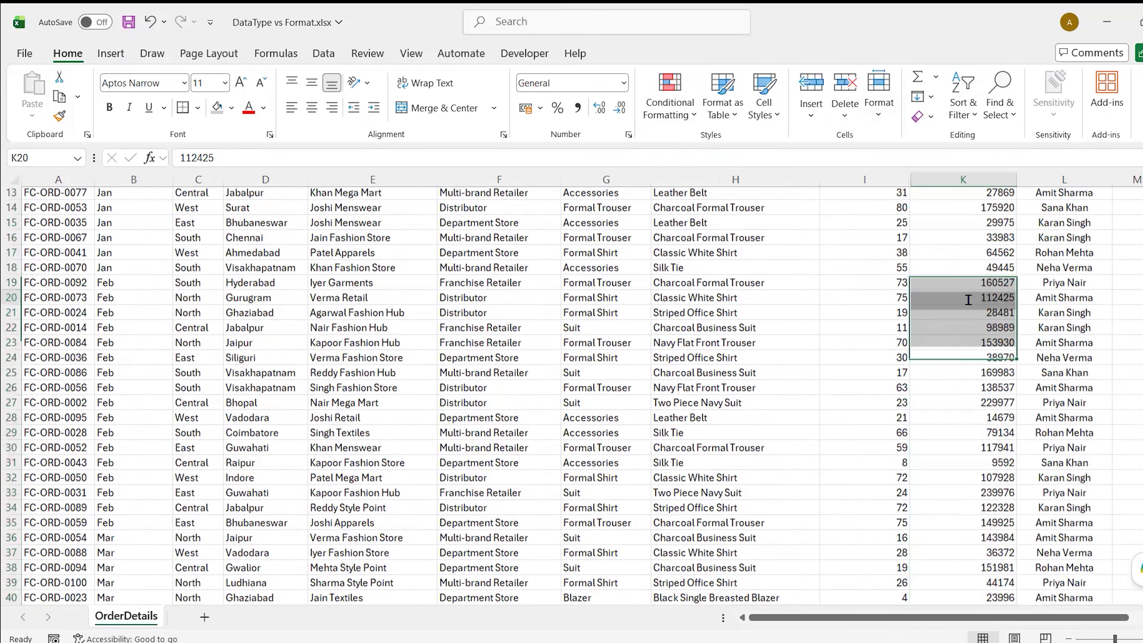
pyautogui.doubleClick(967, 299)
pyautogui.click(947, 252)
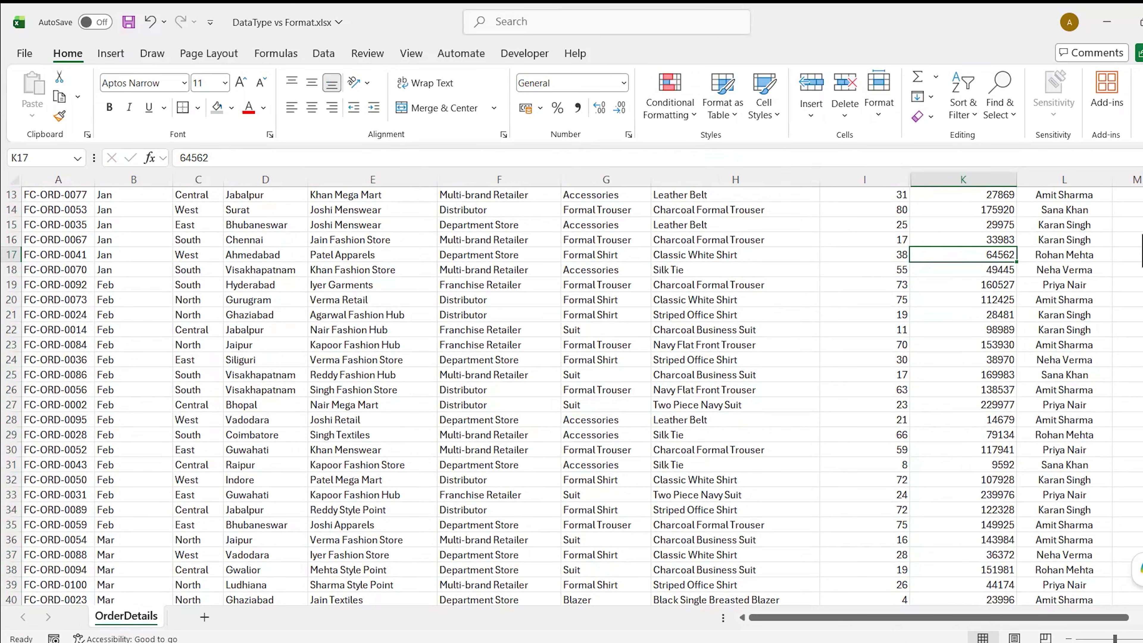
pyautogui.scroll(4, 571, 396)
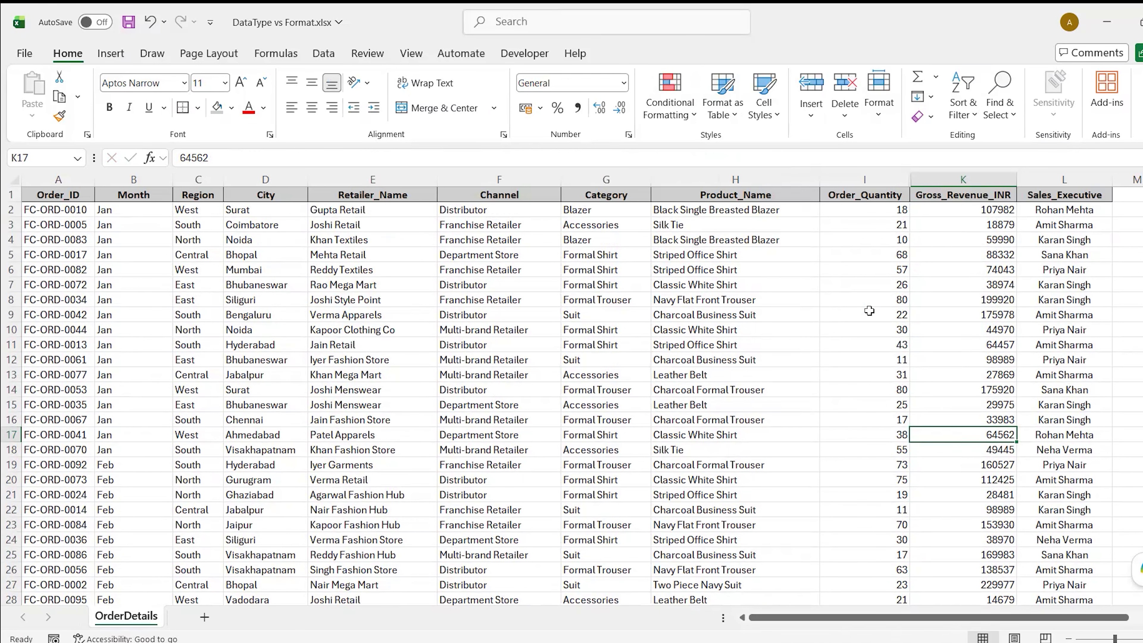
# - Undo the latest changes back through the clearing of the Gross_Revenue_INR conditional formatting rules
pyautogui.click(950, 208)
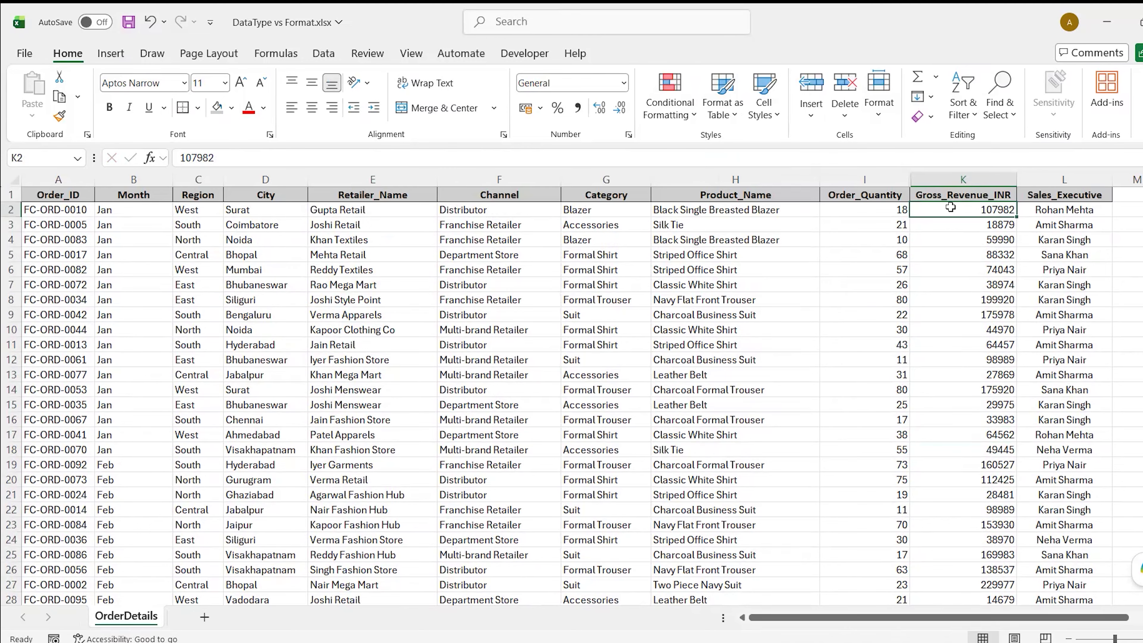
pyautogui.hotkey('ctrl', 'z')
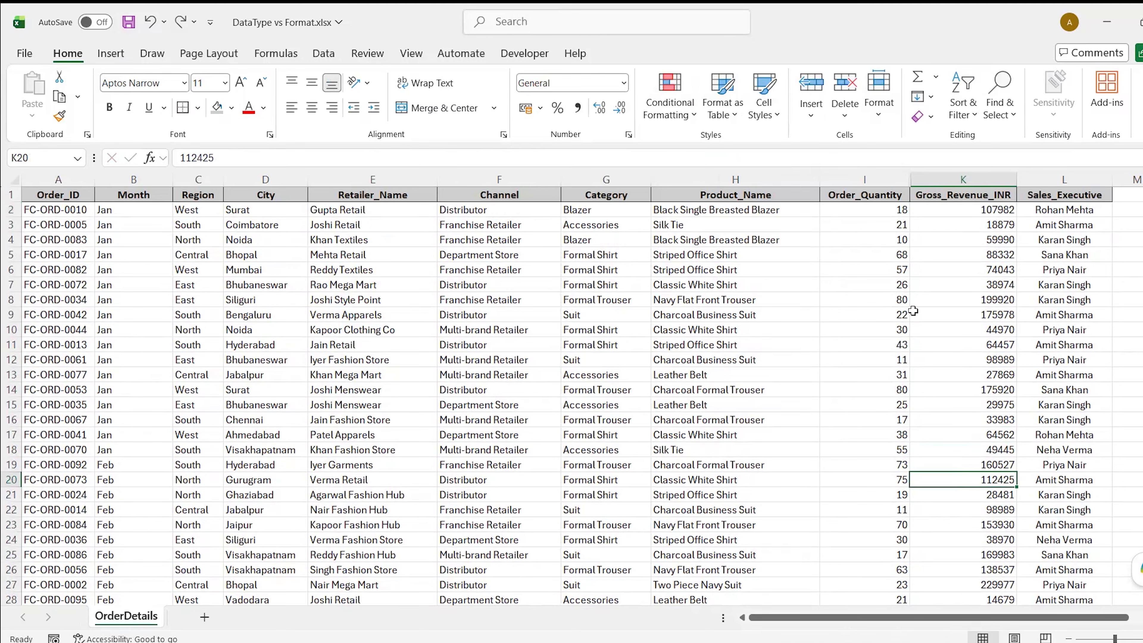
pyautogui.hotkey('ctrl', 'z')
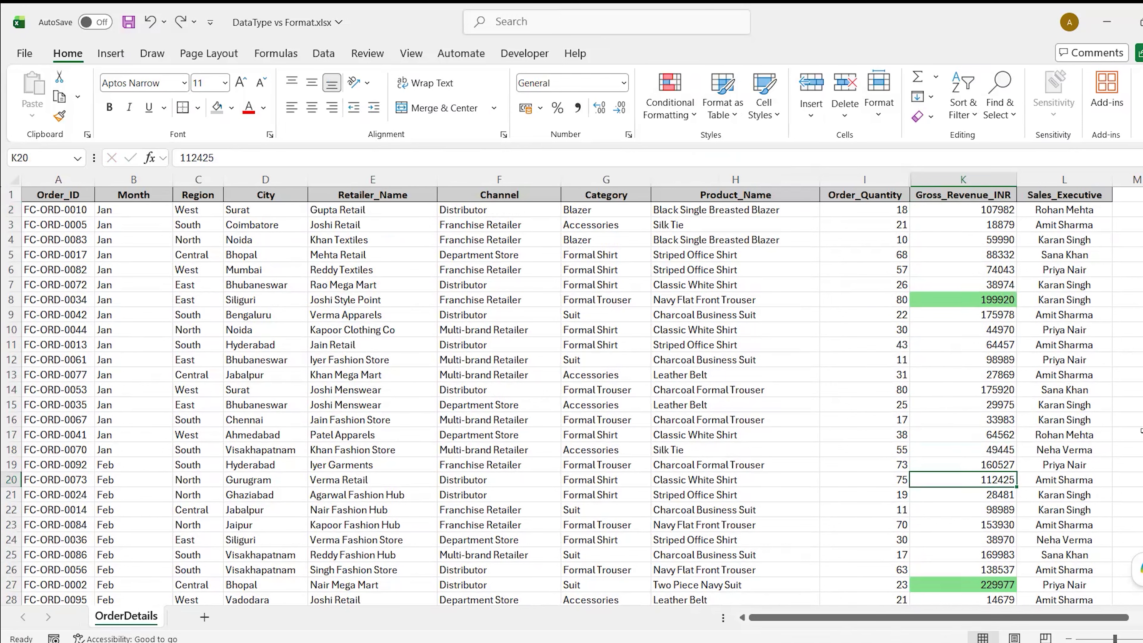
# - Set the Gross_Revenue_INR value in cell K20 to 300000 and check the top 3 highlighting in the column
pyautogui.click(994, 421)
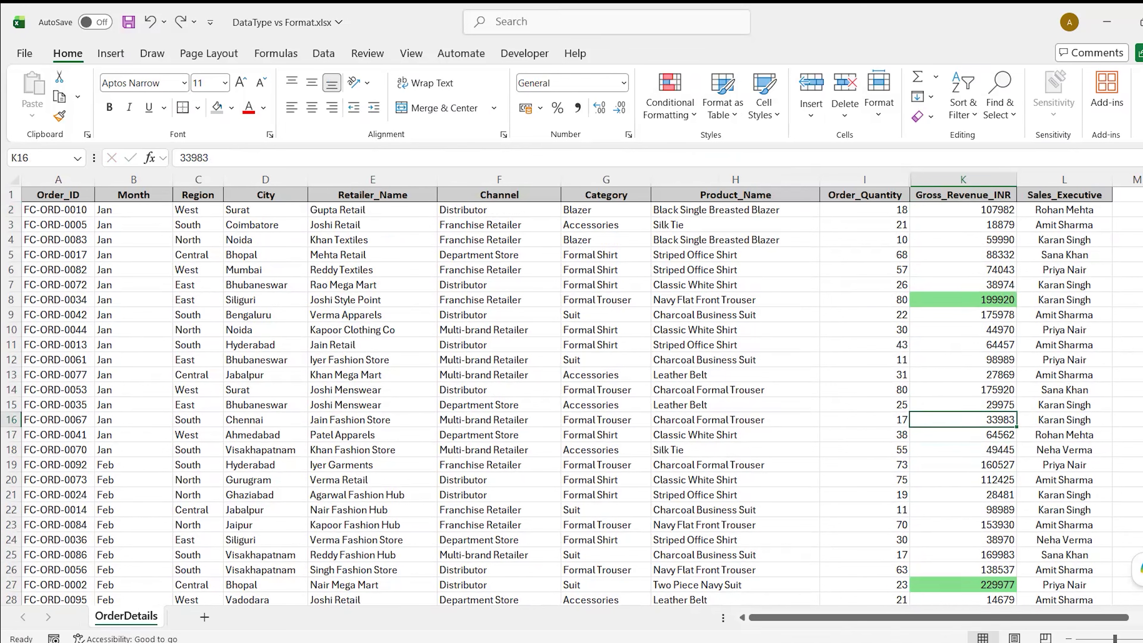
pyautogui.scroll(-3, 571, 396)
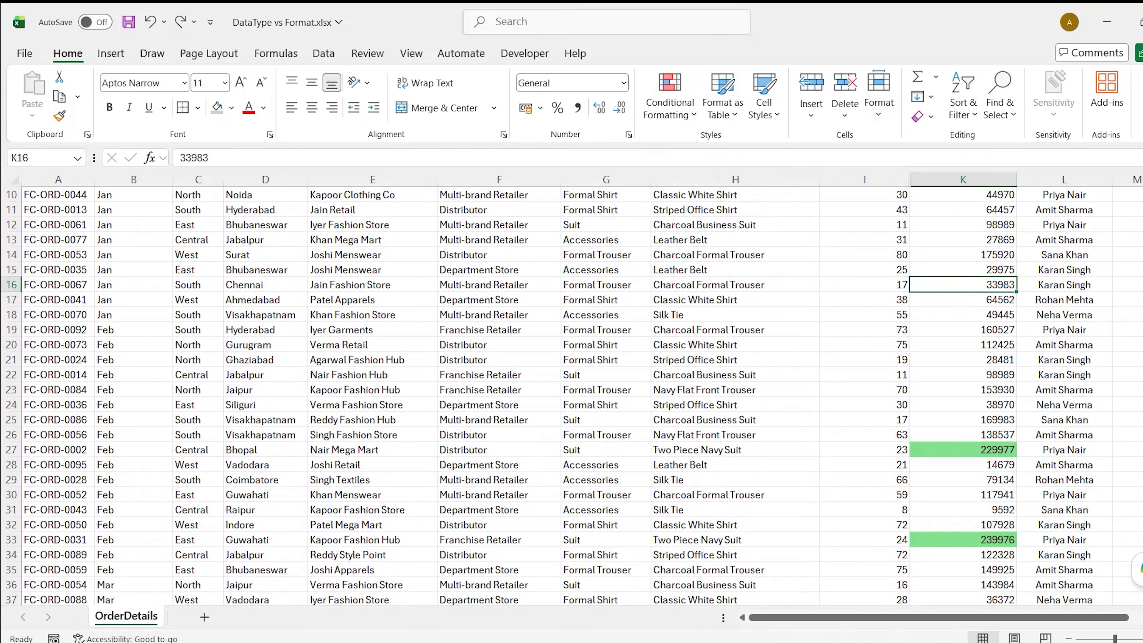
pyautogui.click(948, 345)
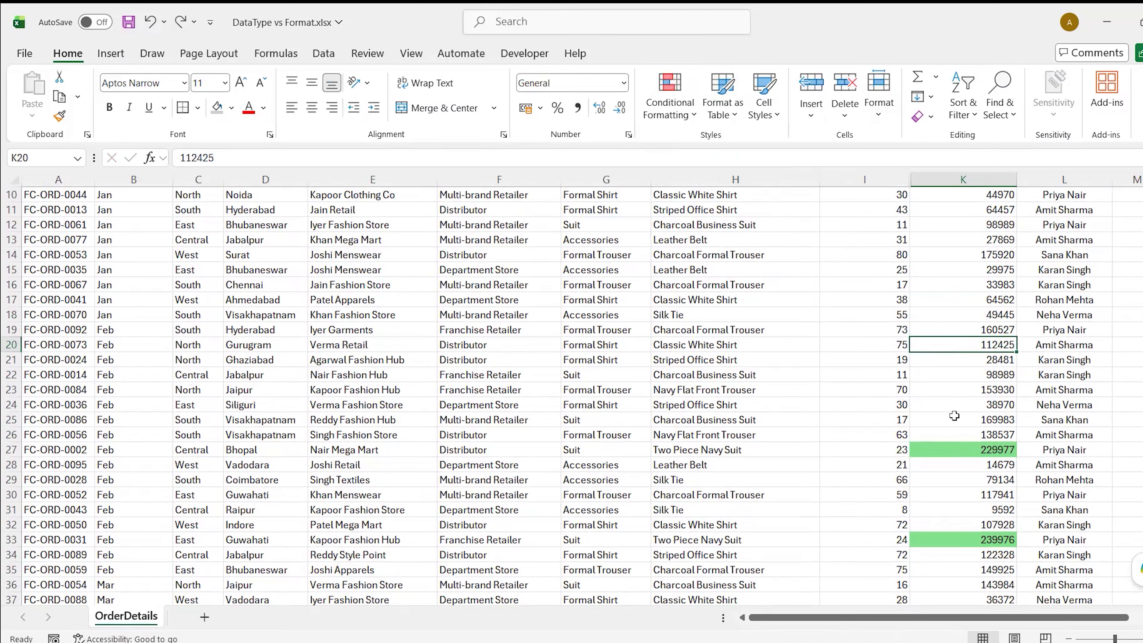
pyautogui.write('300000')
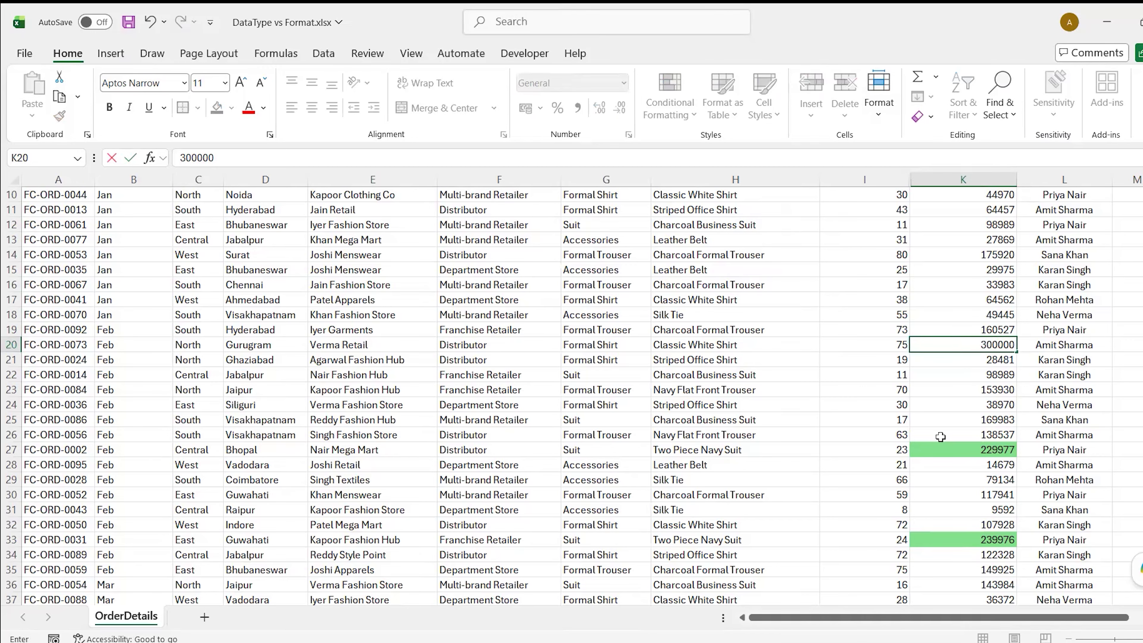
pyautogui.press('Return')
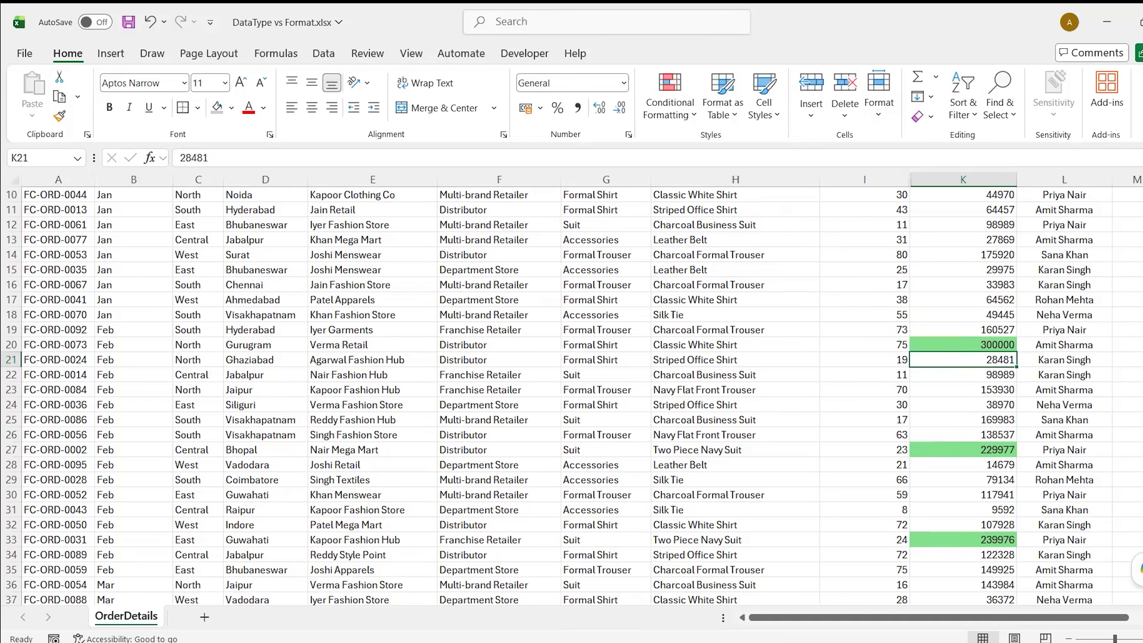
pyautogui.scroll(3, 571, 396)
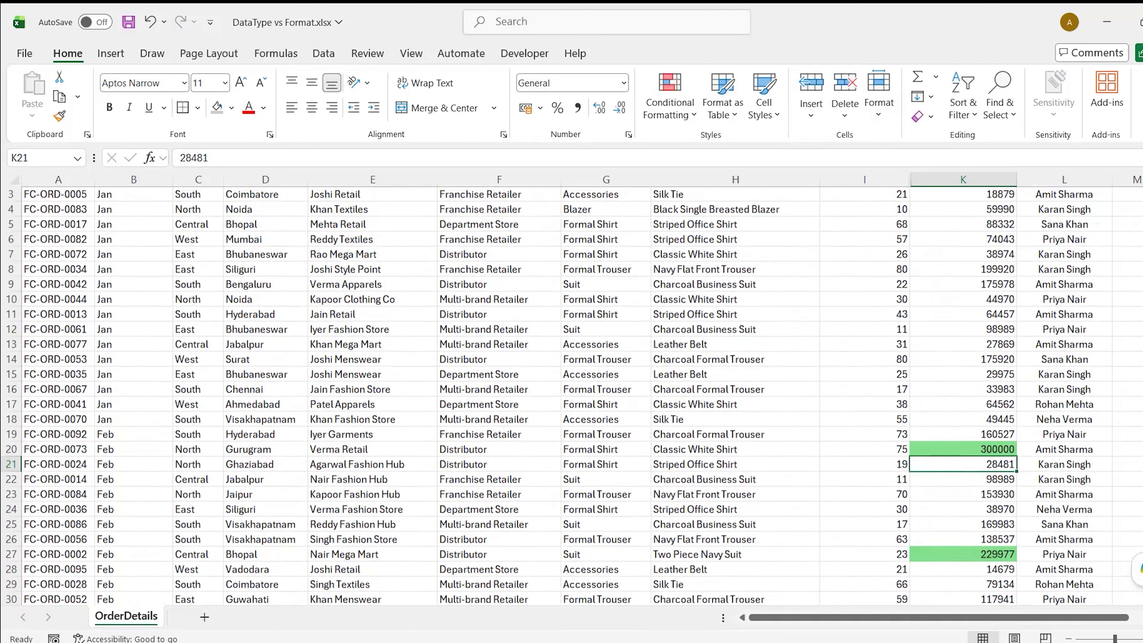